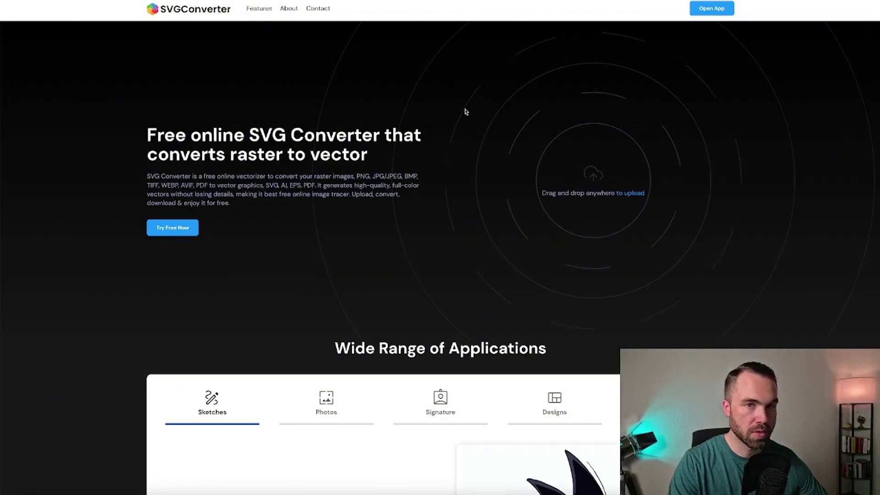
View the Photos, Signature, Designs and Arts examples under Wide Range of Applications.
{"action": "scroll", "coordinate": [350, 221], "scroll_direction": "down", "scroll_amount": 3}
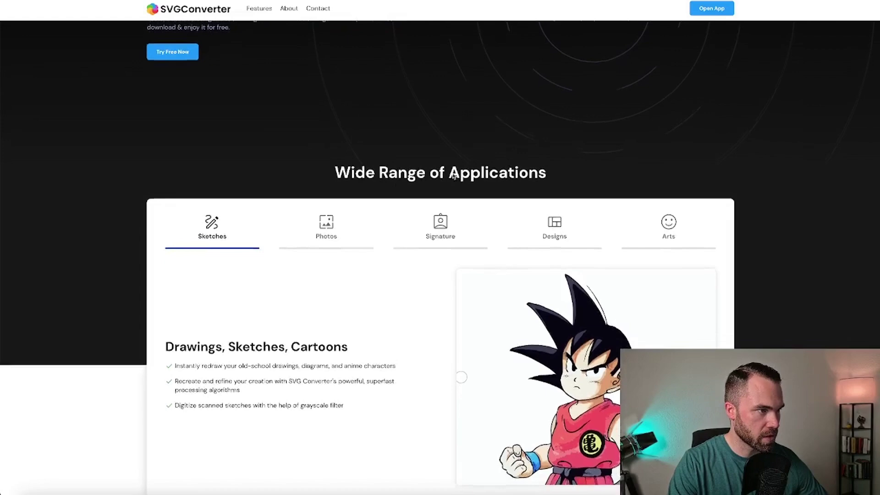
{"action": "scroll", "coordinate": [345, 213], "scroll_direction": "down", "scroll_amount": 2}
{"action": "scroll", "coordinate": [273, 222], "scroll_direction": "down", "scroll_amount": 2}
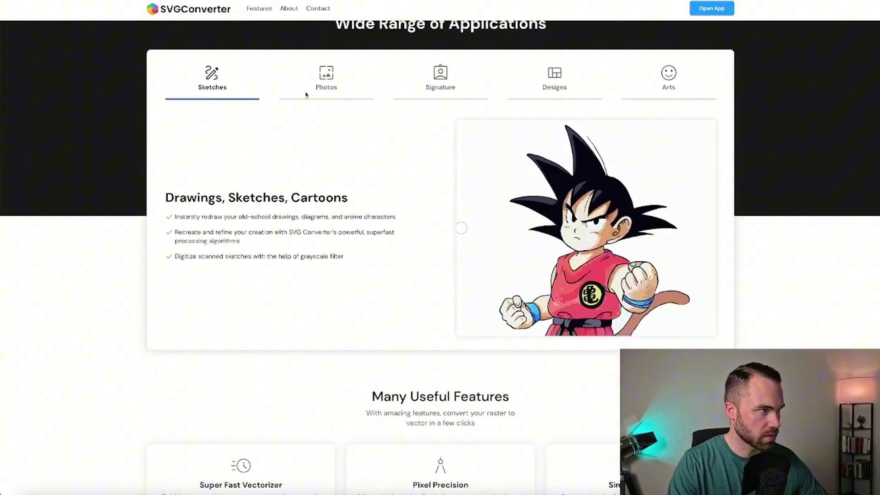
{"action": "left_click", "coordinate": [326, 78]}
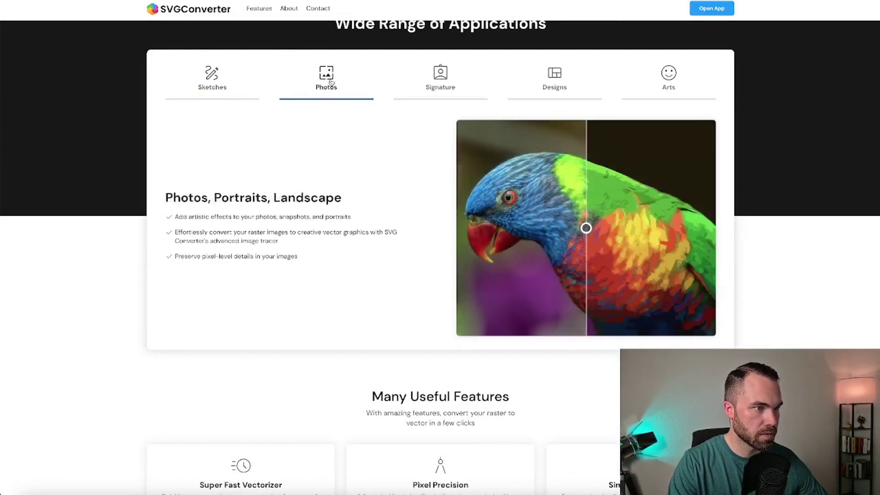
{"action": "left_click", "coordinate": [439, 79]}
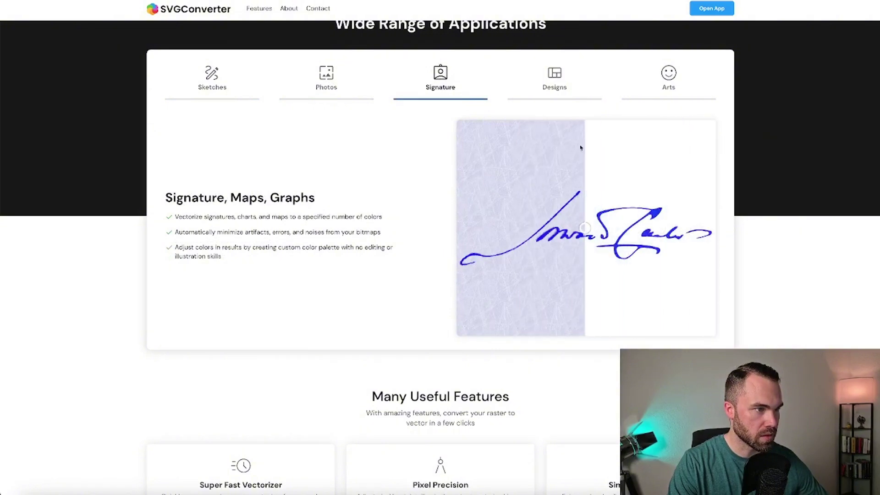
{"action": "left_click", "coordinate": [555, 88]}
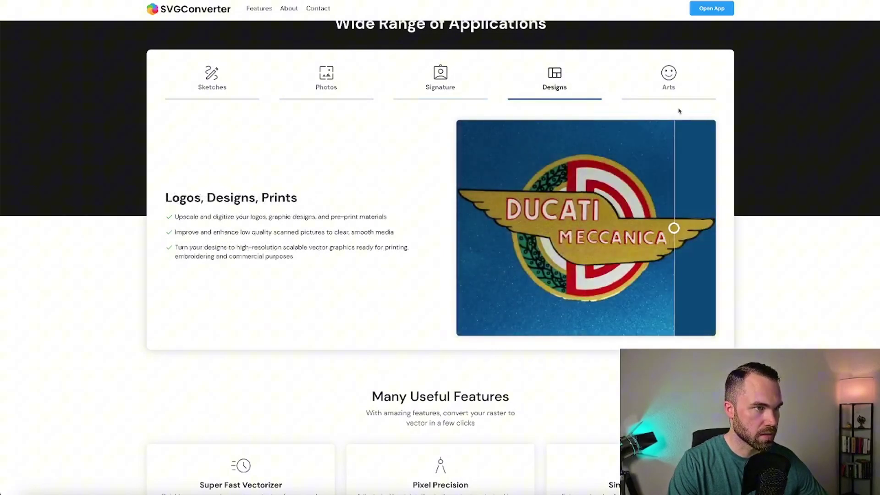
{"action": "left_click", "coordinate": [671, 83]}
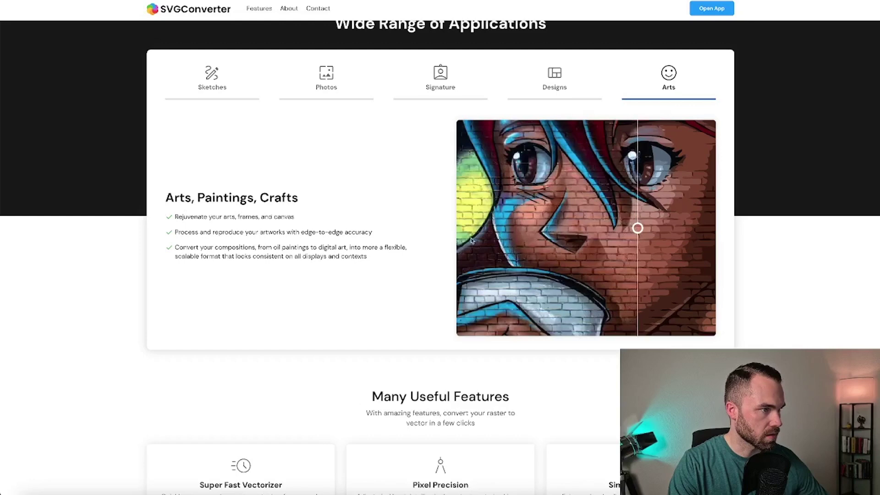
{"action": "scroll", "coordinate": [414, 238], "scroll_direction": "up", "scroll_amount": 1}
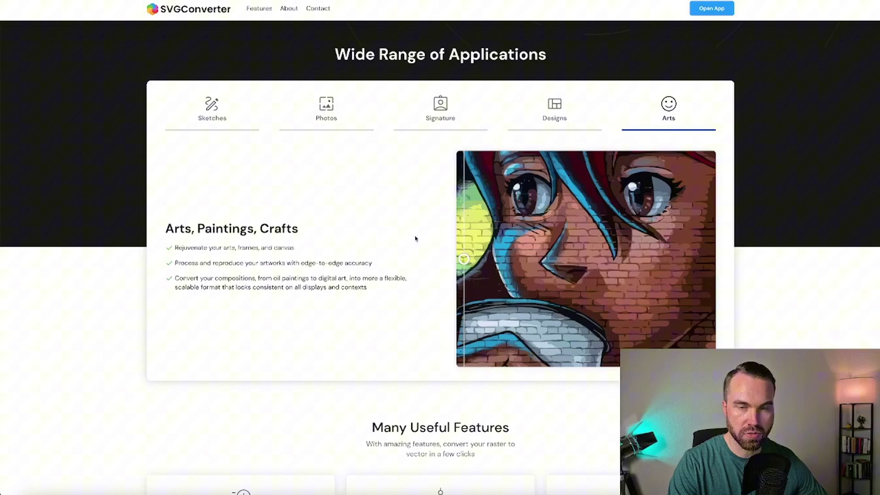
{"action": "scroll", "coordinate": [414, 238], "scroll_direction": "up", "scroll_amount": 2}
{"action": "scroll", "coordinate": [403, 272], "scroll_direction": "up", "scroll_amount": 8}
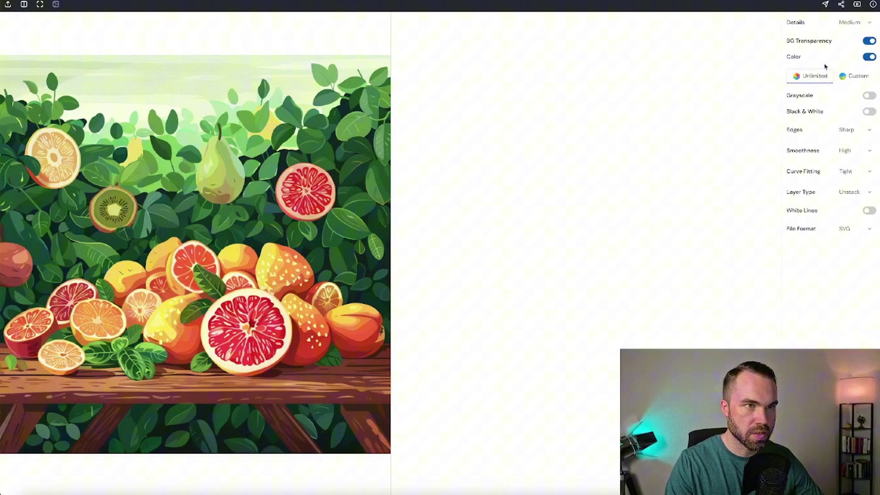
Keep the fruit illustration's detail level at Medium so vectorization starts.
{"action": "left_click", "coordinate": [867, 24]}
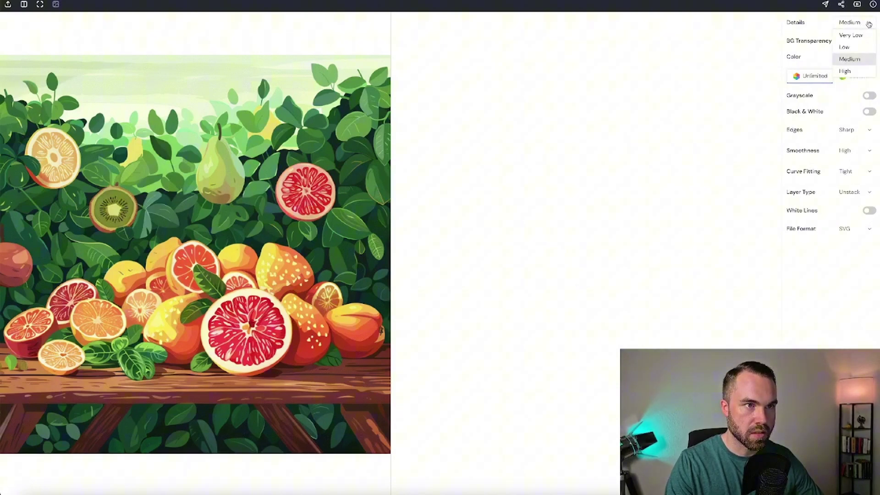
{"action": "left_click", "coordinate": [815, 43]}
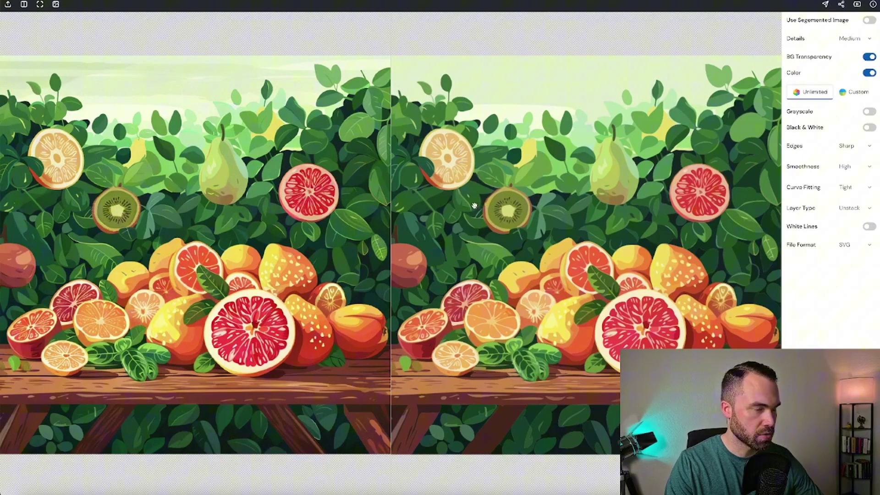
{"action": "scroll", "coordinate": [473, 176], "scroll_direction": "up", "scroll_amount": 3}
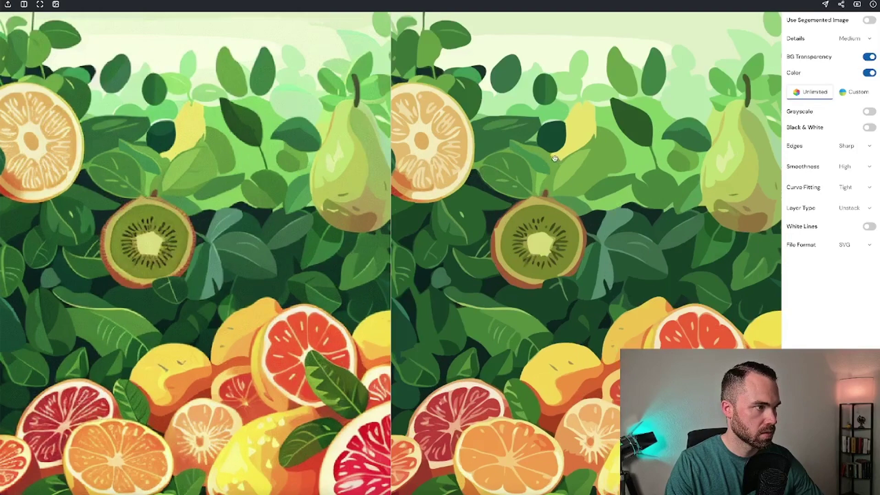
{"action": "scroll", "coordinate": [529, 173], "scroll_direction": "up", "scroll_amount": 3}
{"action": "scroll", "coordinate": [504, 182], "scroll_direction": "right", "scroll_amount": 3}
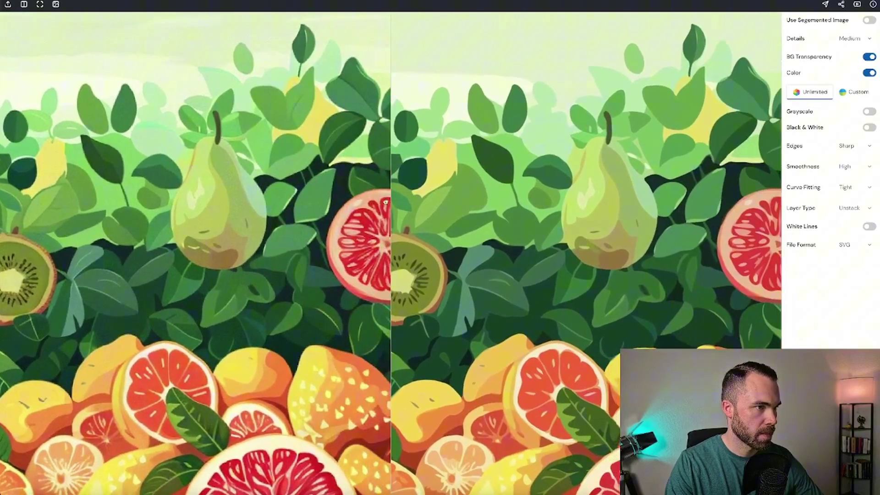
{"action": "scroll", "coordinate": [444, 185], "scroll_direction": "up", "scroll_amount": 3}
{"action": "scroll", "coordinate": [538, 187], "scroll_direction": "up", "scroll_amount": 3}
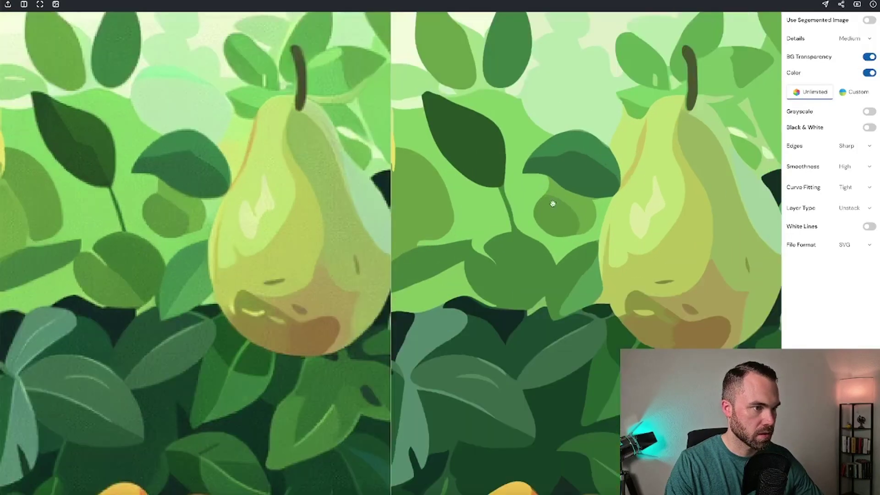
{"action": "scroll", "coordinate": [551, 203], "scroll_direction": "right", "scroll_amount": 3}
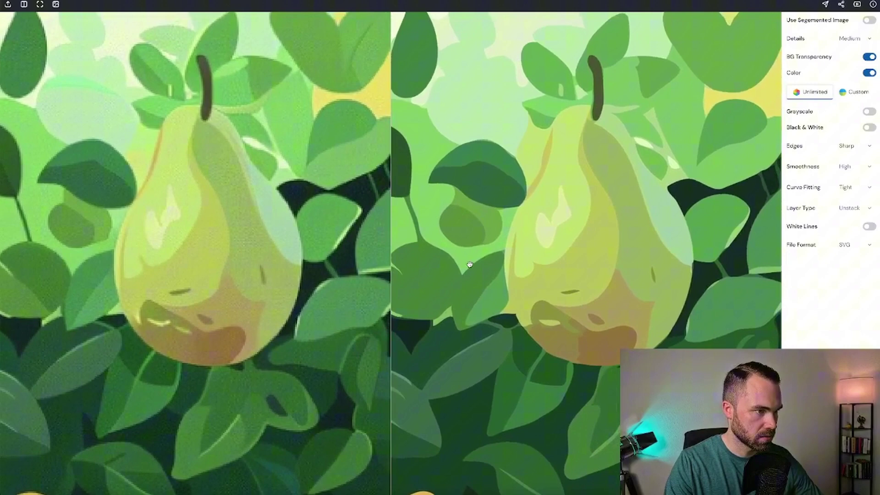
{"action": "scroll", "coordinate": [470, 265], "scroll_direction": "down", "scroll_amount": 2}
{"action": "scroll", "coordinate": [465, 247], "scroll_direction": "down", "scroll_amount": 3}
{"action": "scroll", "coordinate": [513, 196], "scroll_direction": "down", "scroll_amount": 5}
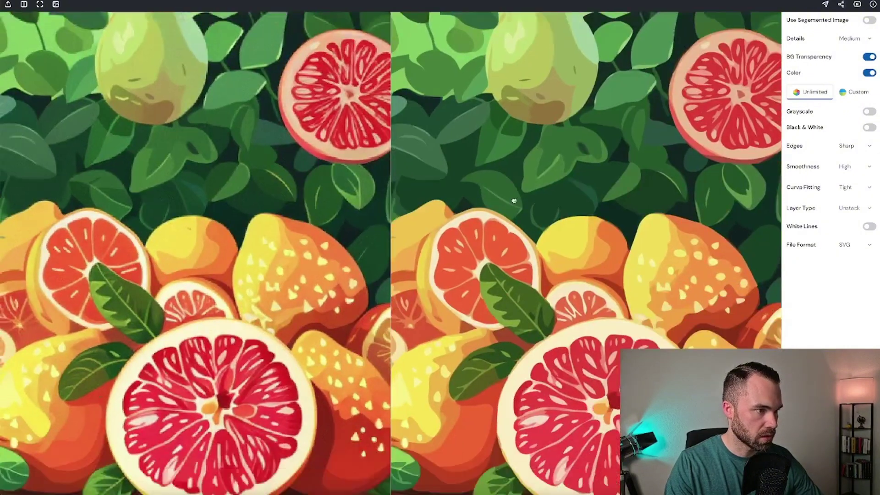
{"action": "scroll", "coordinate": [523, 191], "scroll_direction": "down", "scroll_amount": 5}
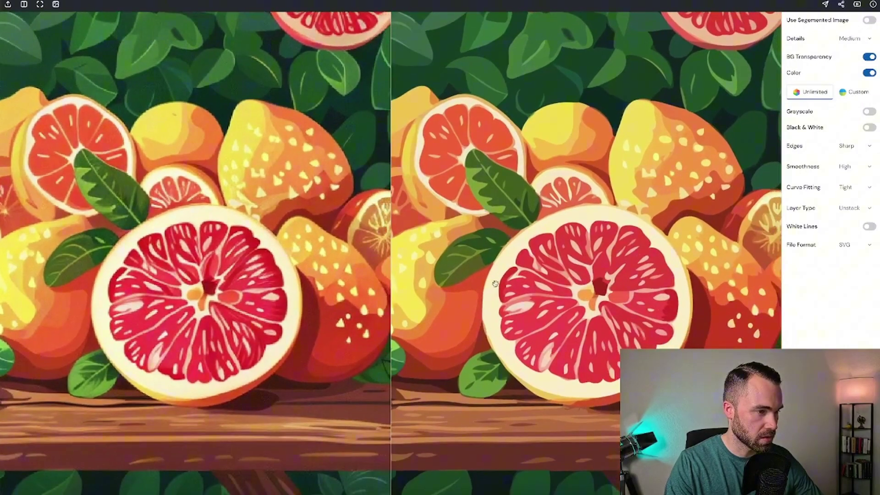
{"action": "scroll", "coordinate": [654, 215], "scroll_direction": "down", "scroll_amount": 3}
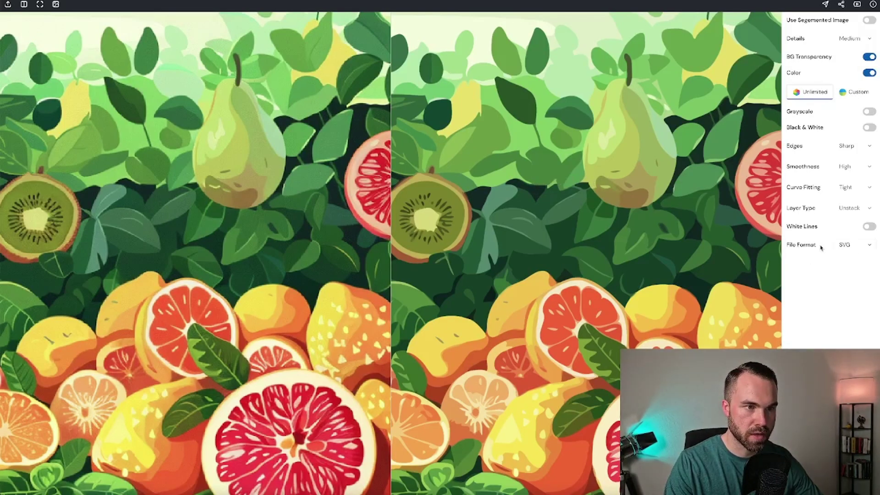
{"action": "left_click", "coordinate": [872, 247]}
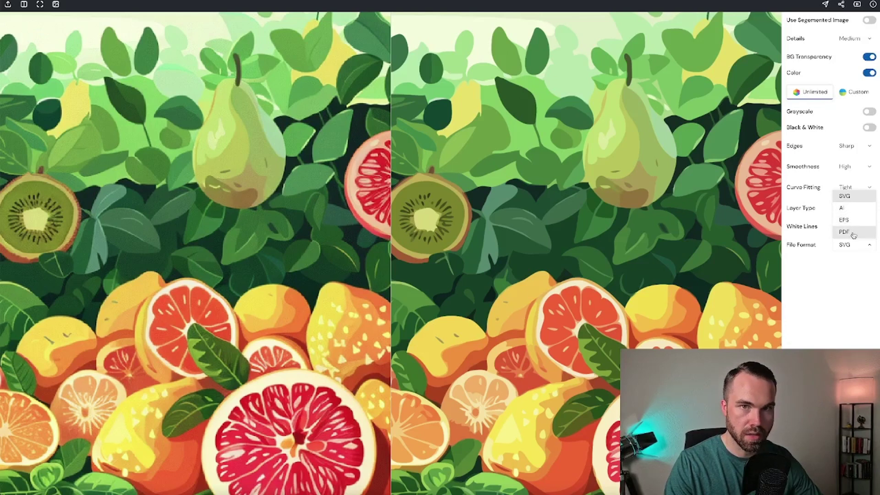
{"action": "left_click", "coordinate": [852, 196]}
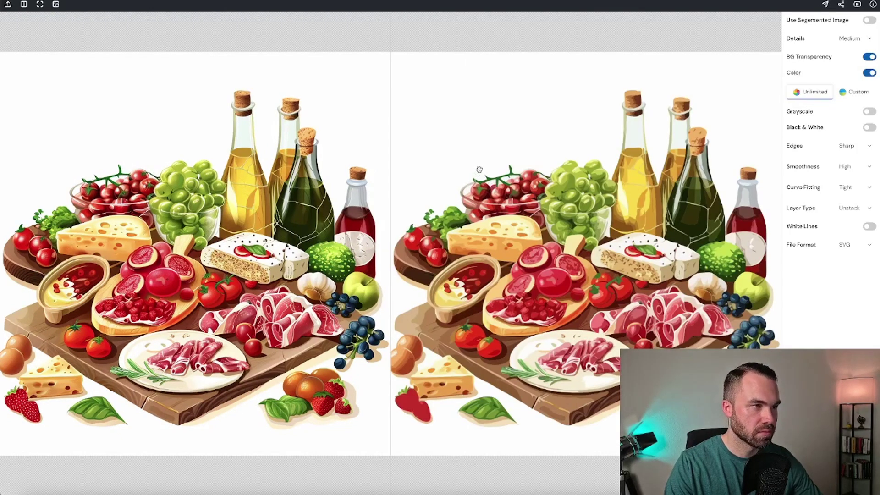
Zoom and pan the side-by-side preview to inspect the vectorized grapes and tomatoes.
{"action": "scroll", "coordinate": [486, 169], "scroll_direction": "up", "scroll_amount": 5}
{"action": "scroll", "coordinate": [513, 165], "scroll_direction": "up", "scroll_amount": 4}
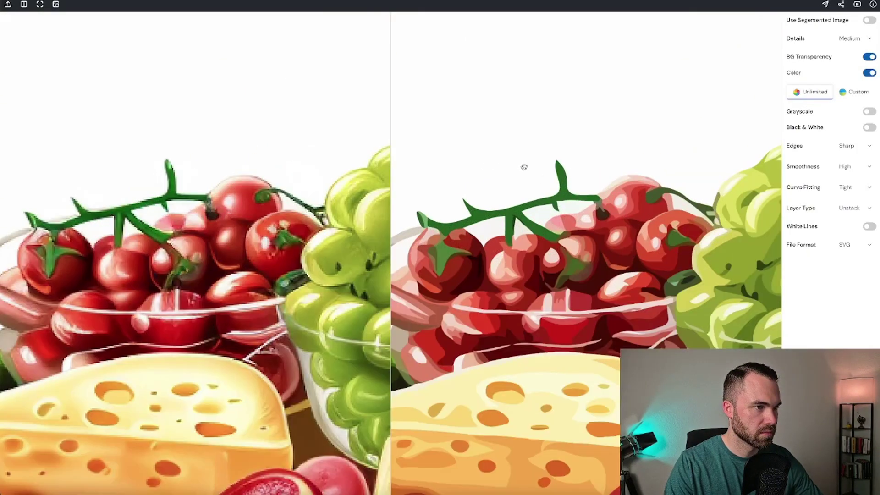
{"action": "scroll", "coordinate": [534, 216], "scroll_direction": "up", "scroll_amount": 2}
{"action": "scroll", "coordinate": [534, 216], "scroll_direction": "right", "scroll_amount": 4}
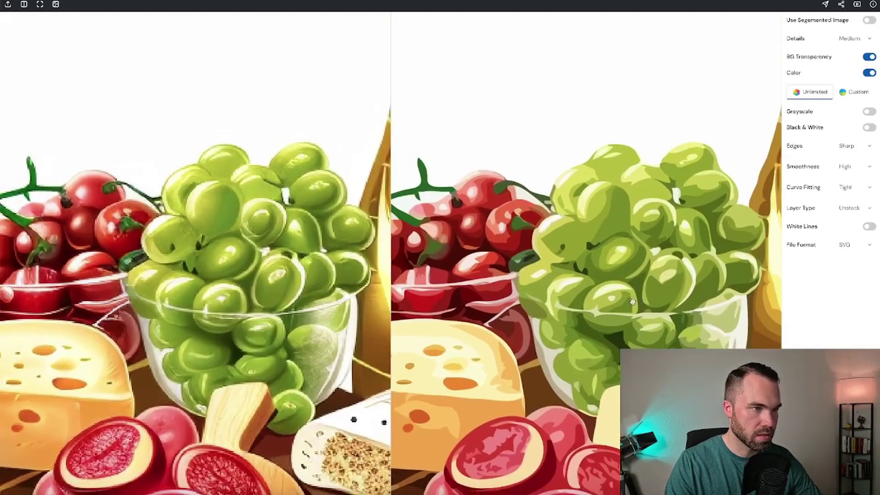
{"action": "scroll", "coordinate": [583, 194], "scroll_direction": "down", "scroll_amount": 4}
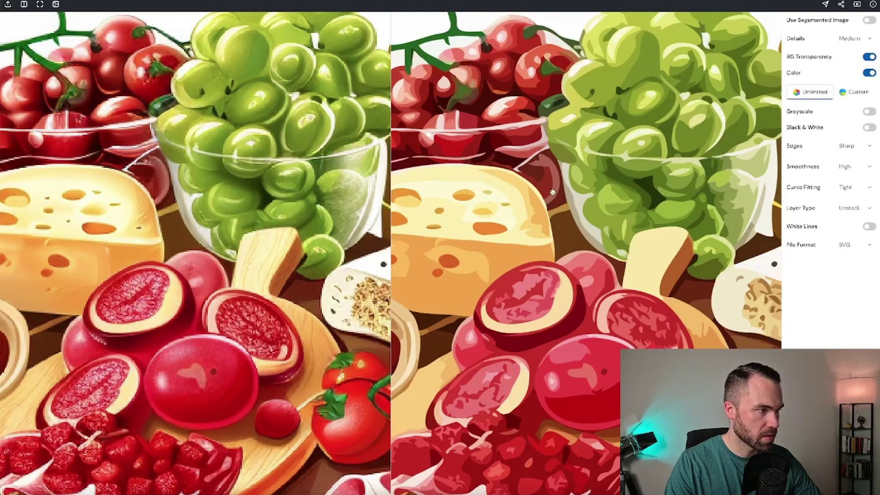
{"action": "scroll", "coordinate": [580, 203], "scroll_direction": "up", "scroll_amount": 4}
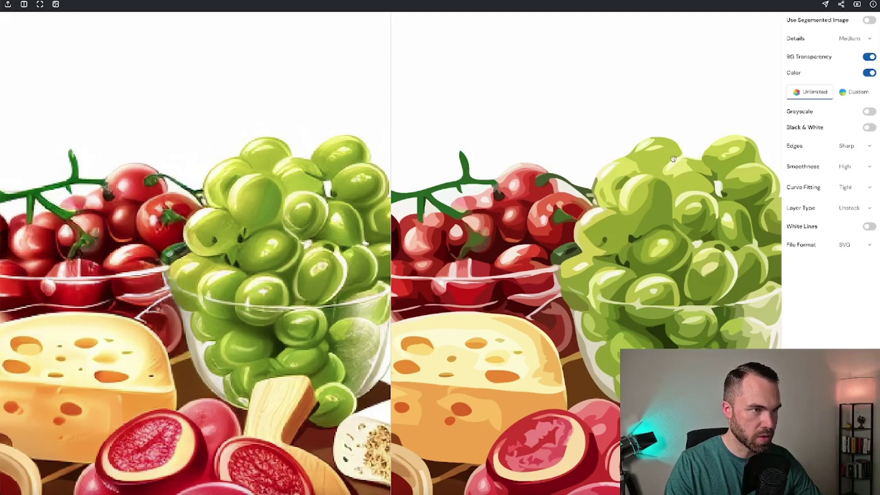
{"action": "scroll", "coordinate": [641, 236], "scroll_direction": "right", "scroll_amount": 3}
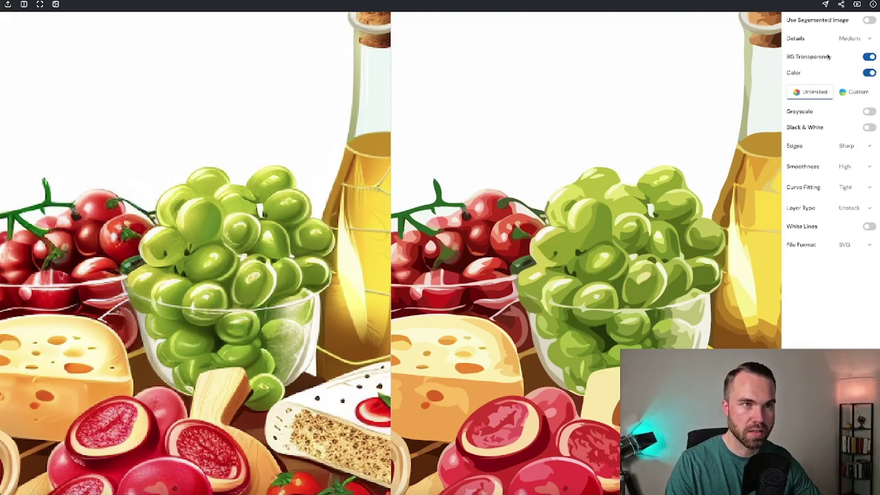
{"action": "left_click", "coordinate": [852, 40]}
{"action": "left_click", "coordinate": [844, 86]}
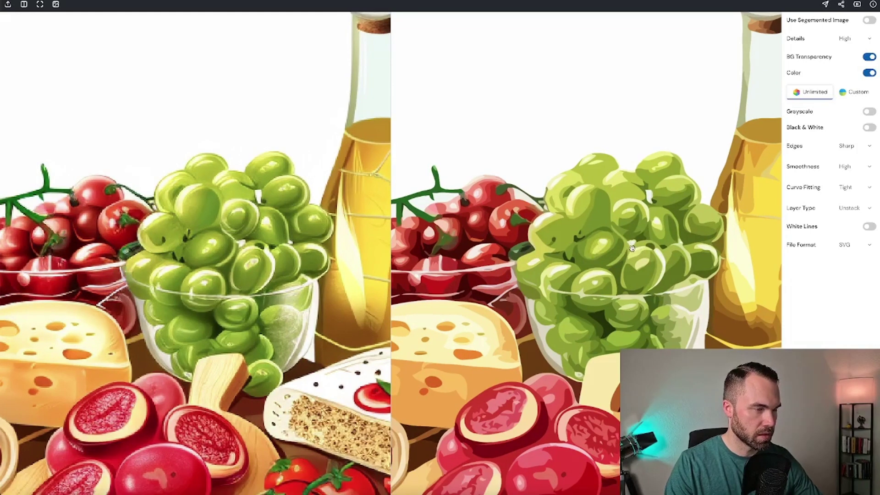
{"action": "scroll", "coordinate": [561, 205], "scroll_direction": "down", "scroll_amount": 1}
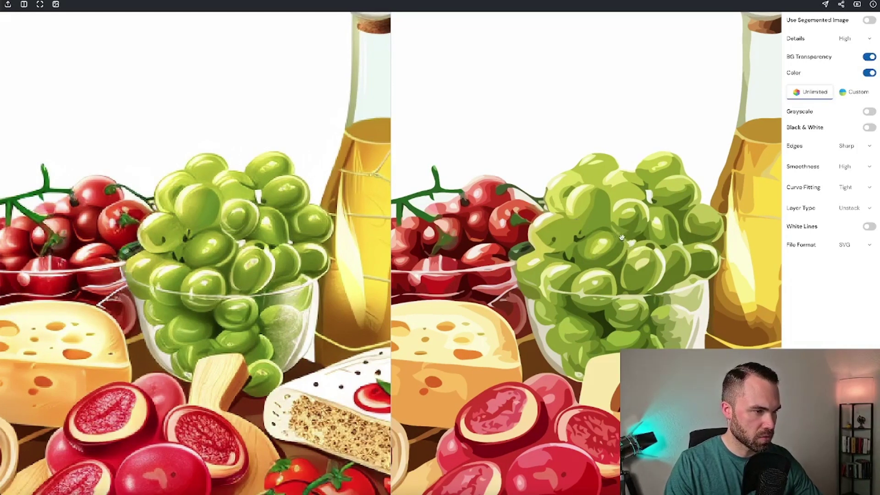
{"action": "scroll", "coordinate": [636, 246], "scroll_direction": "down", "scroll_amount": 2}
{"action": "scroll", "coordinate": [637, 246], "scroll_direction": "right", "scroll_amount": 3}
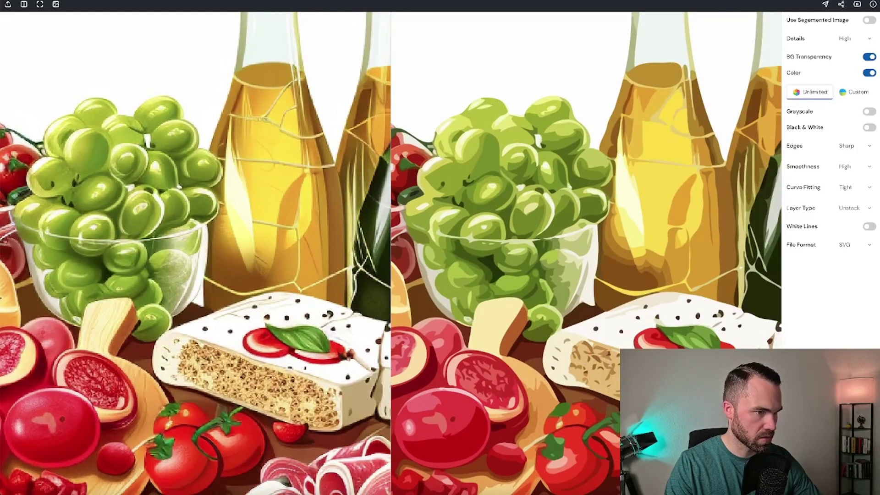
{"action": "scroll", "coordinate": [637, 247], "scroll_direction": "left", "scroll_amount": 1}
{"action": "scroll", "coordinate": [637, 247], "scroll_direction": "up", "scroll_amount": 1}
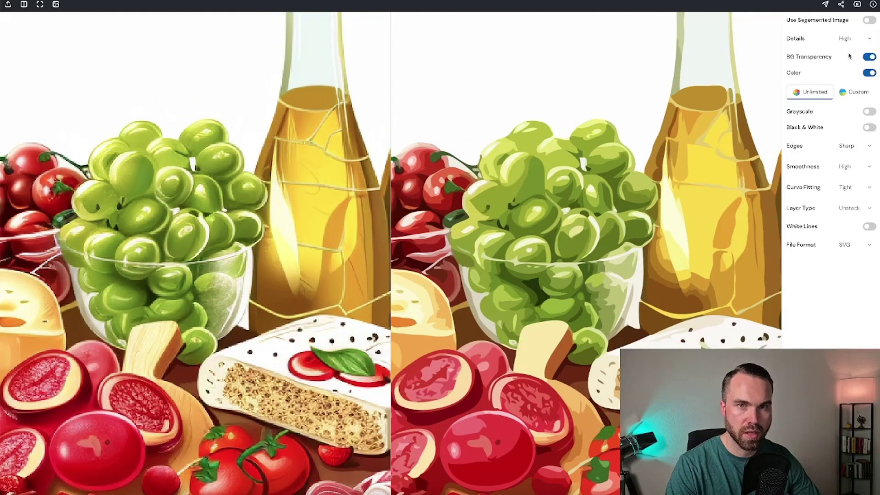
{"action": "left_click", "coordinate": [845, 38]}
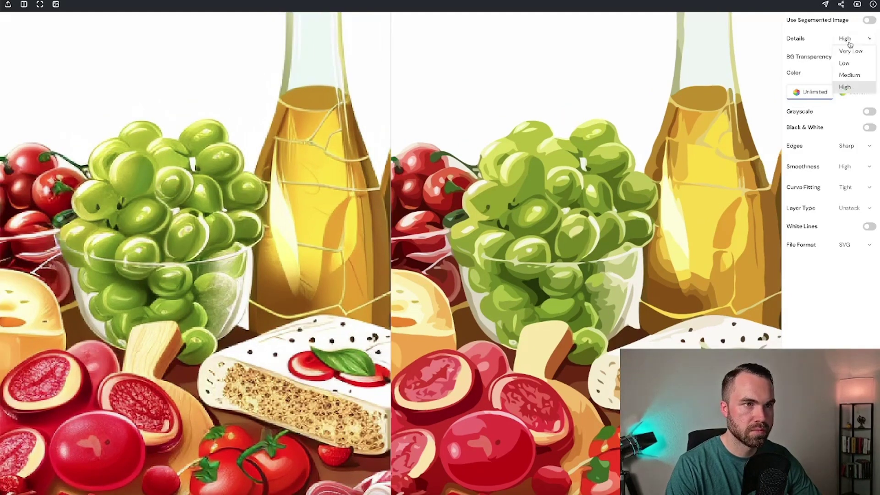
{"action": "left_click", "coordinate": [849, 75]}
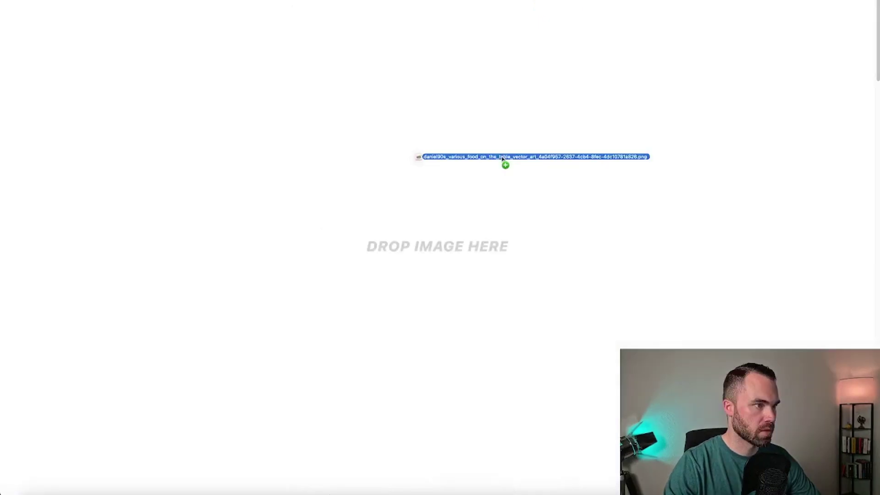
Upload the food table image to Vectorizer.AI and zoom into the bottles to compare.
{"action": "left_click_drag", "start_coordinate": [503, 161], "coordinate": [524, 176]}
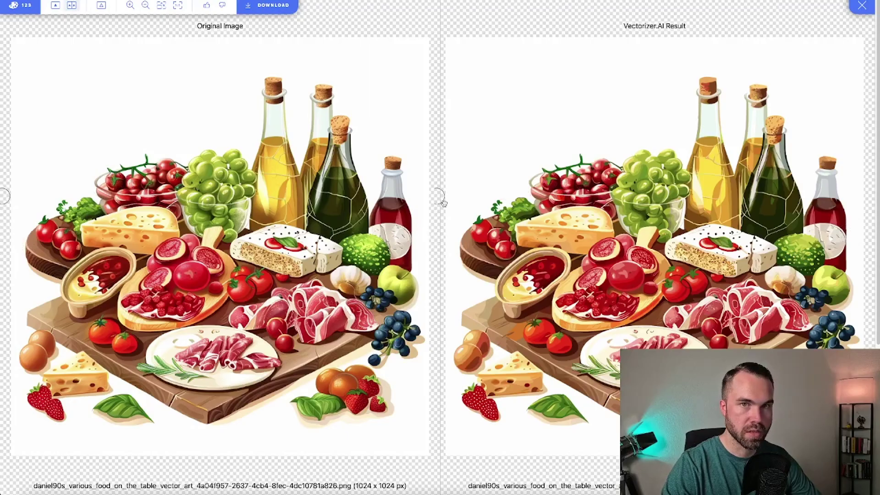
{"action": "scroll", "coordinate": [364, 167], "scroll_direction": "up", "scroll_amount": 3}
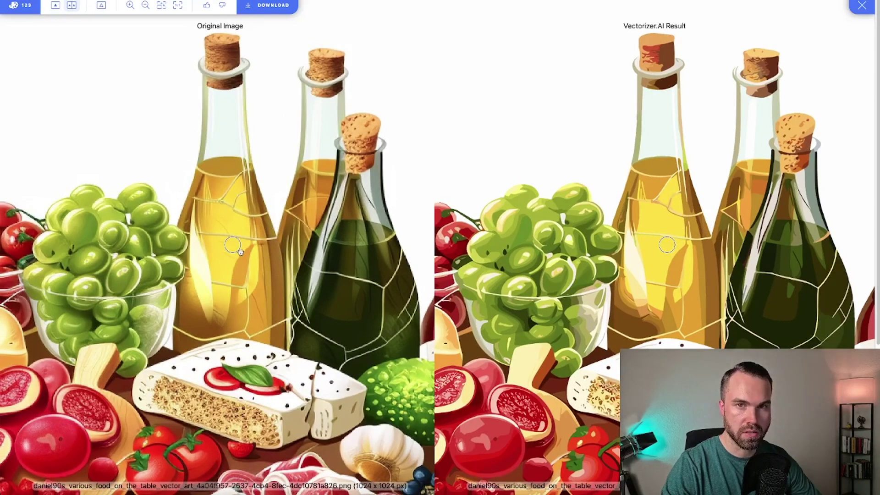